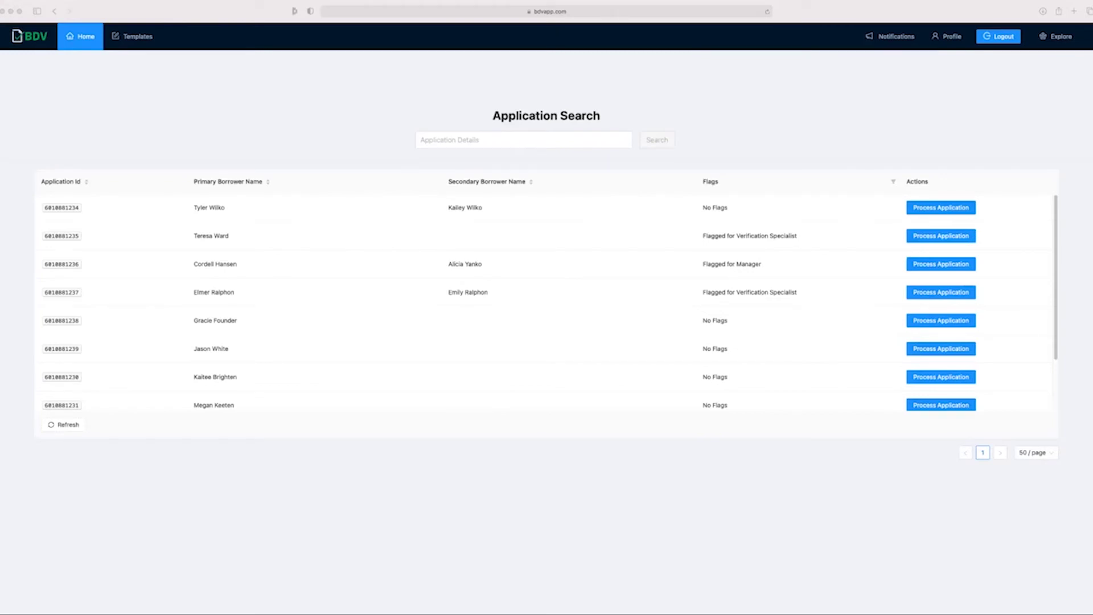
Bring the browser forward and go to BDV's Templates page
{"action": "left_click", "coordinate": [136, 36]}
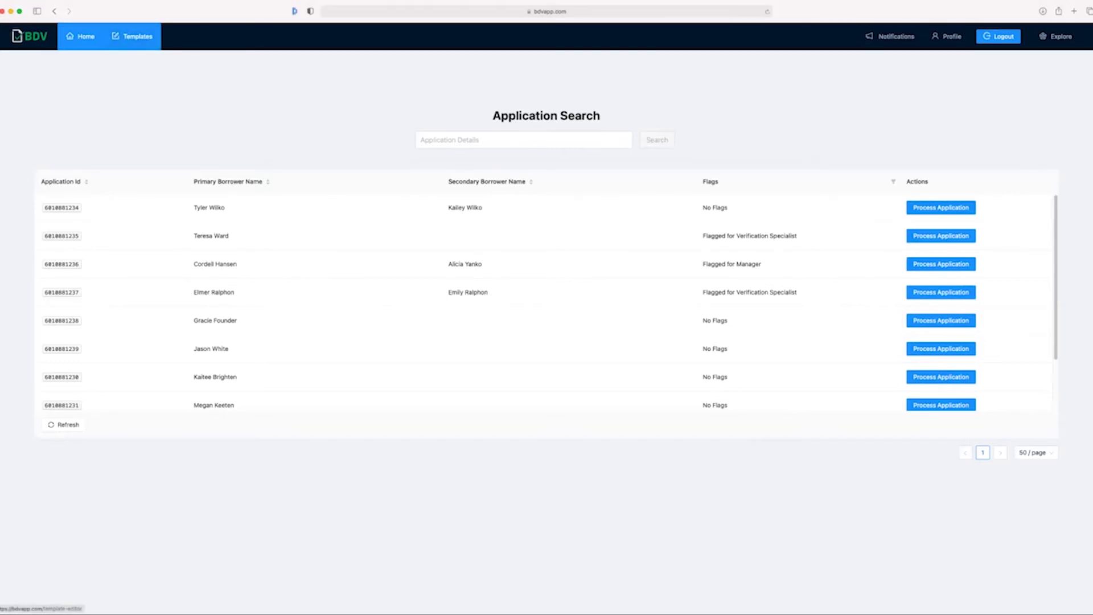
{"action": "left_click", "coordinate": [136, 36]}
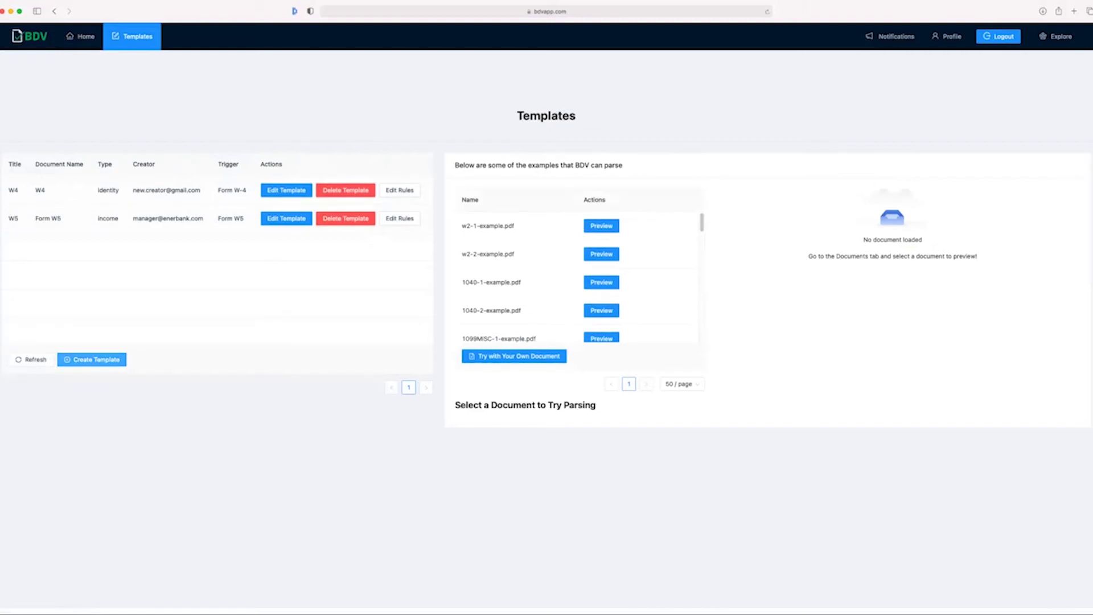
Create a 1040EZ template with identity verification and trigger 1040EZ, then view its rules
{"action": "left_click", "coordinate": [91, 360]}
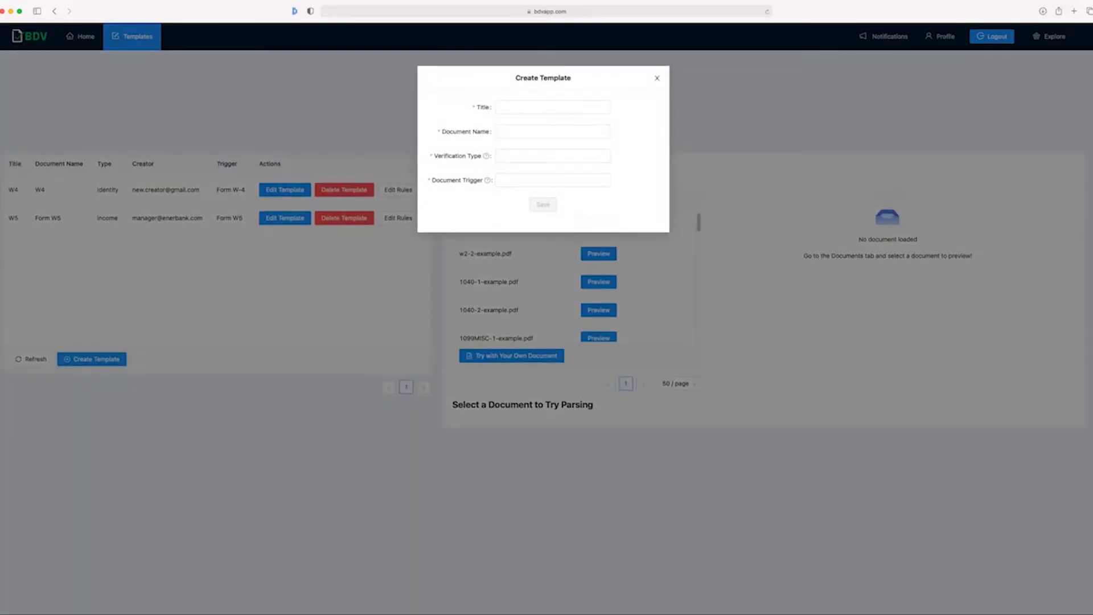
{"action": "type", "text": "1040EZ"}
{"action": "key", "text": "Tab"}
{"action": "type", "text": "1040EZ"}
{"action": "key", "text": "Tab"}
{"action": "type", "text": "identity"}
{"action": "key", "text": "Tab"}
{"action": "type", "text": "1040EZ"}
{"action": "key", "text": "Return"}
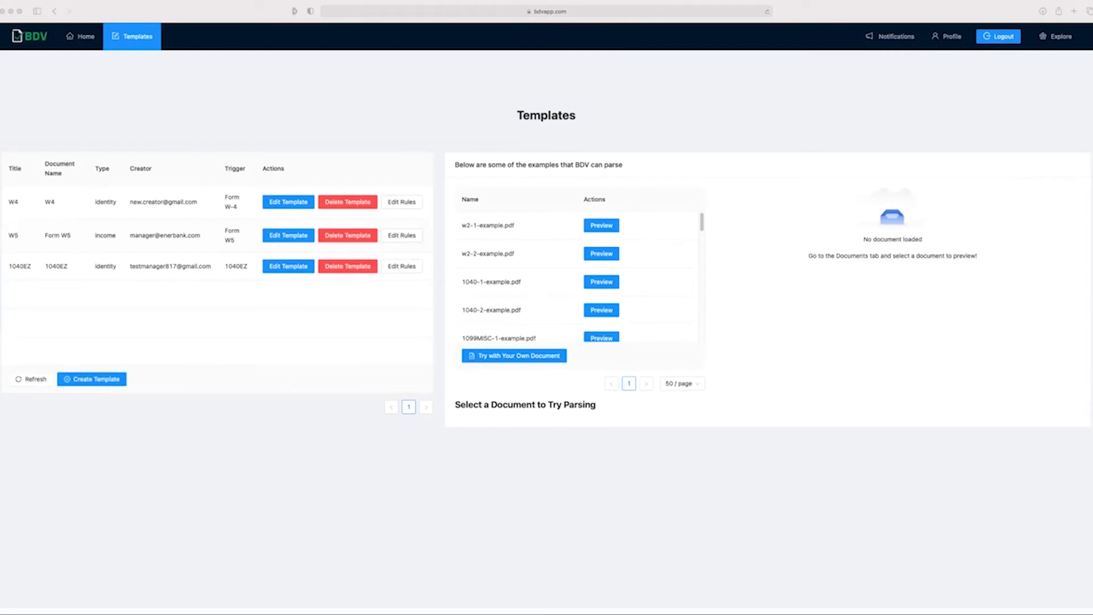
{"action": "left_click", "coordinate": [401, 266]}
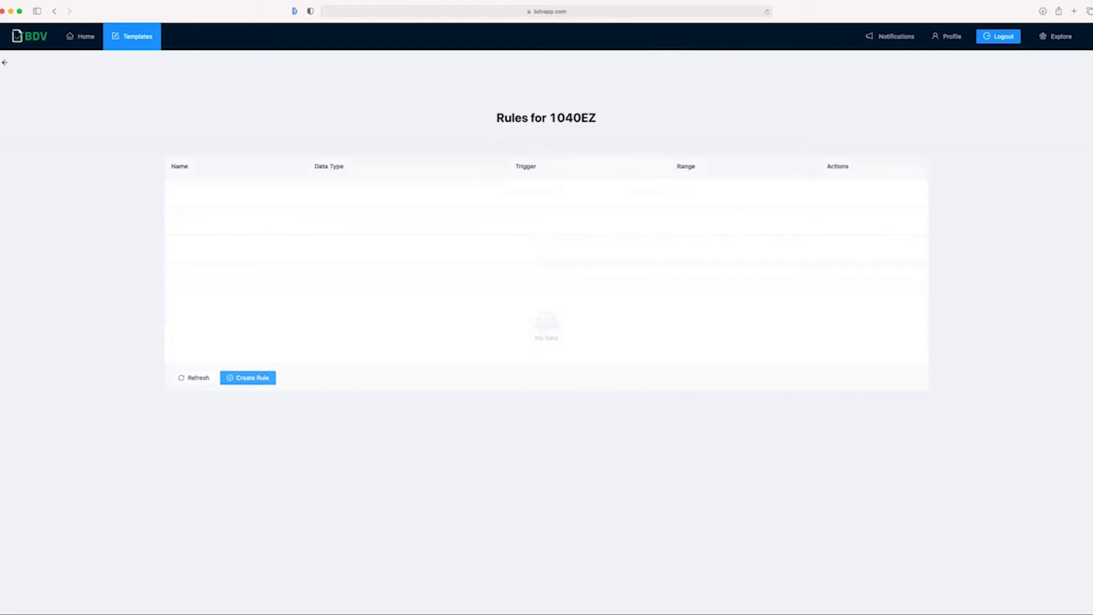
Add a Social rule: data type ssn, trigger 'Your social security number', range 5
{"action": "left_click", "coordinate": [248, 378]}
{"action": "type", "text": "Social"}
{"action": "key", "text": "Tab"}
{"action": "type", "text": "ssn"}
{"action": "key", "text": "Tab"}
{"action": "type", "text": "Your social security number"}
{"action": "key", "text": "Tab"}
{"action": "type", "text": "5"}
{"action": "key", "text": "Return"}
Add a Total Income rule: type income, adjusted-gross-income line trigger, range 6
{"action": "left_click", "coordinate": [248, 361]}
{"action": "type", "text": "Total Income"}
{"action": "key", "text": "Tab"}
{"action": "type", "text": "income"}
{"action": "key", "text": "Tab"}
{"action": "type", "text": "Add lines 1, 2, and 3. This is your adjusted gross income"}
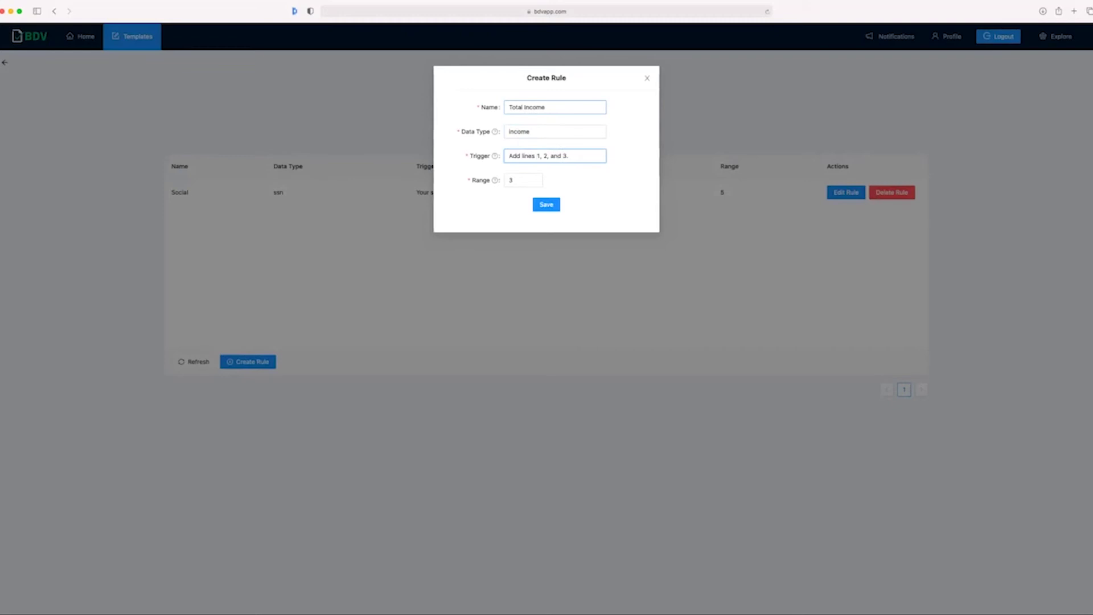
Add a Name rule: type name, trigger 'Your first name and initial', range 8
{"action": "key", "text": "Tab"}
{"action": "type", "text": "6"}
{"action": "key", "text": "Return"}
{"action": "left_click", "coordinate": [248, 361]}
{"action": "type", "text": "Name"}
{"action": "key", "text": "Tab"}
{"action": "type", "text": "name"}
{"action": "key", "text": "Tab"}
{"action": "type", "text": "Your first name and initial"}
{"action": "key", "text": "Tab"}
{"action": "type", "text": "8"}
{"action": "key", "text": "Return"}
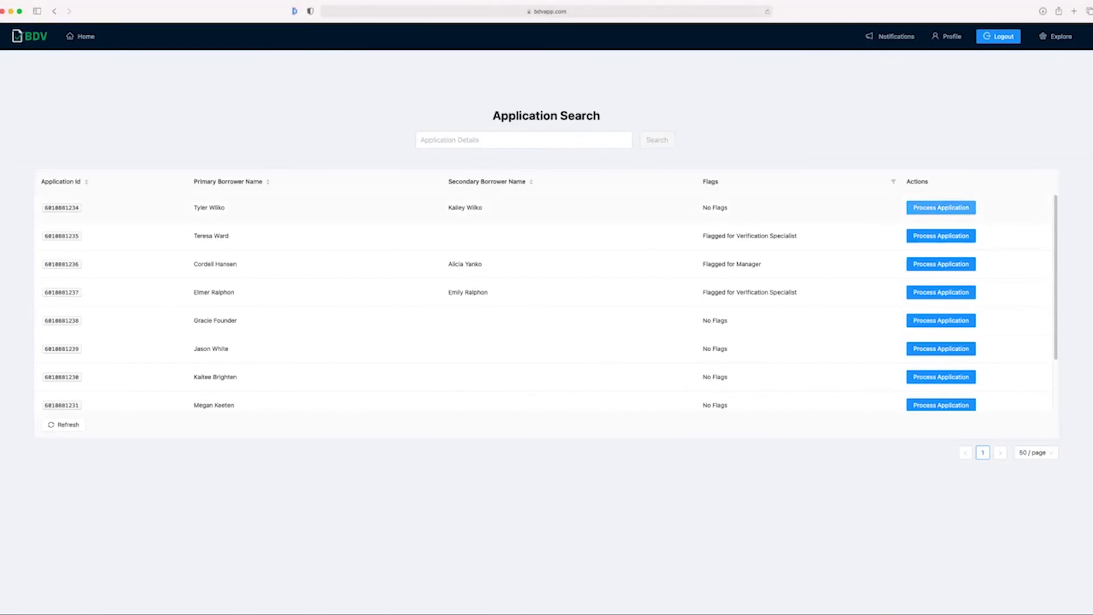
Open the first application and list its attached documents, including the 1040EZ PDF
{"action": "left_click", "coordinate": [941, 207]}
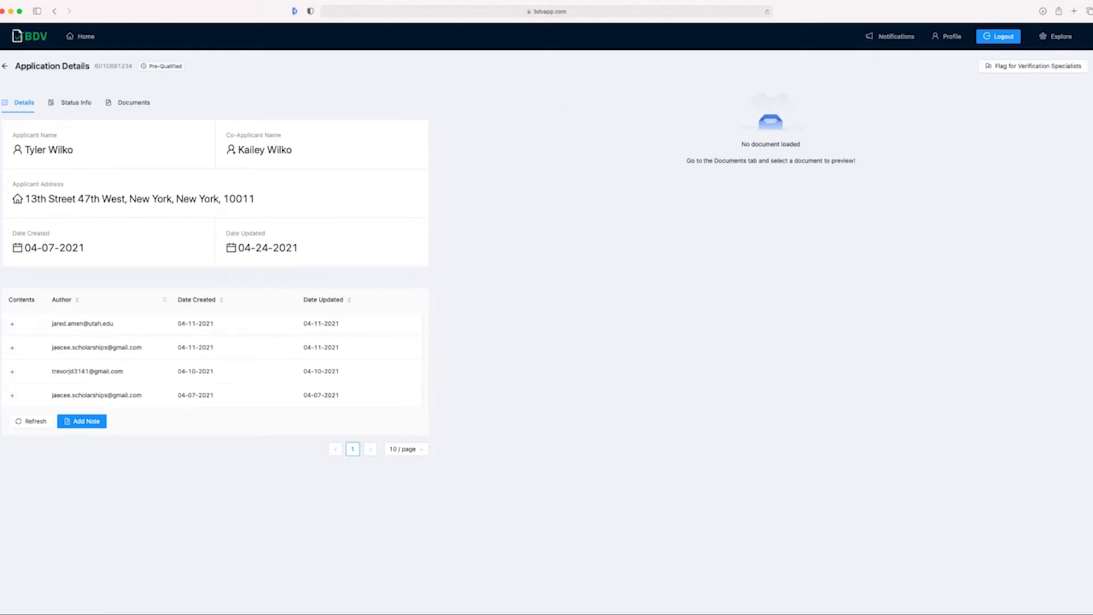
{"action": "left_click", "coordinate": [132, 102]}
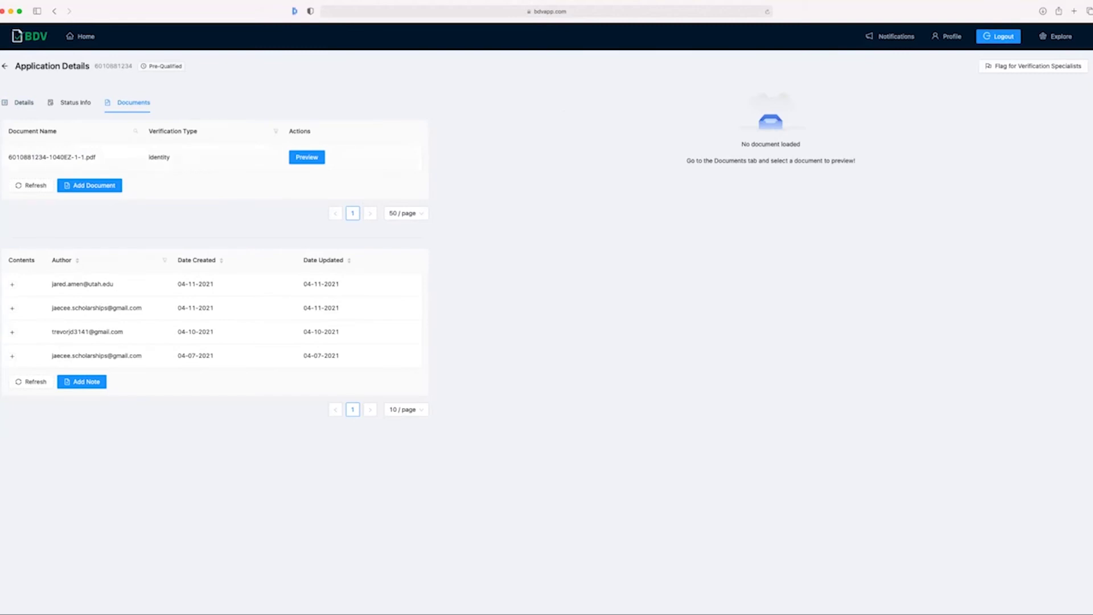
Preview and parse the application's 1040EZ, then acknowledge the income, identity and home-ownership results
{"action": "left_click", "coordinate": [306, 157]}
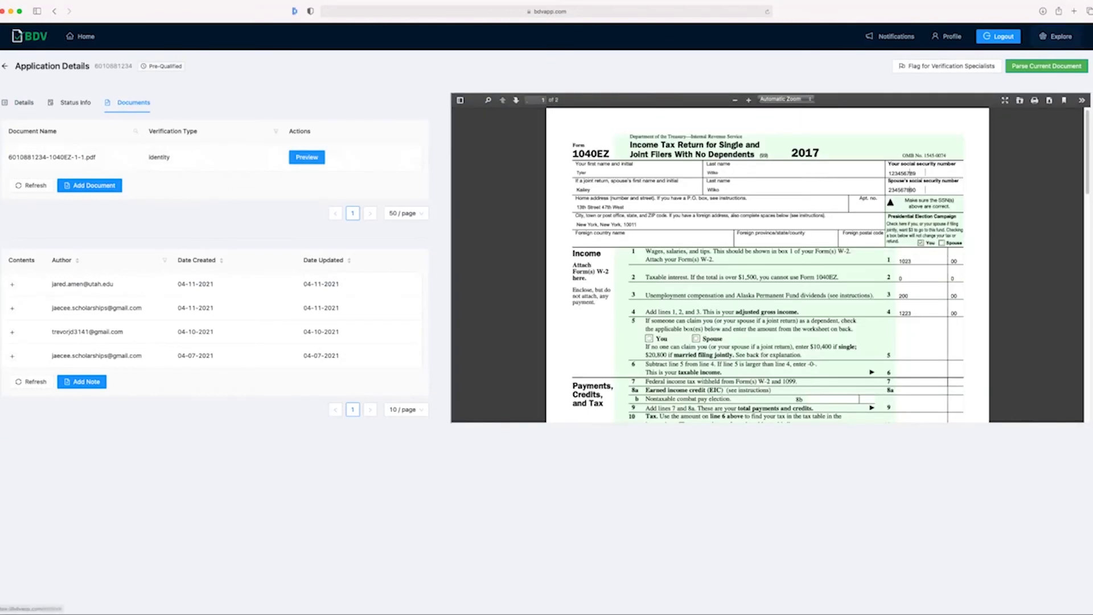
{"action": "left_click", "coordinate": [1046, 66]}
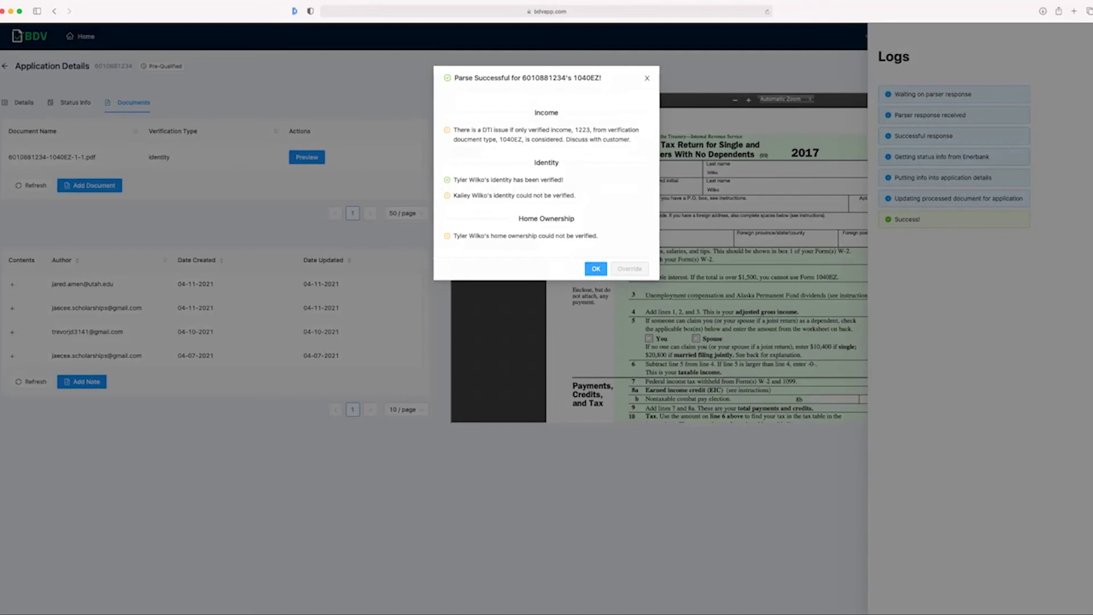
{"action": "left_click", "coordinate": [596, 269]}
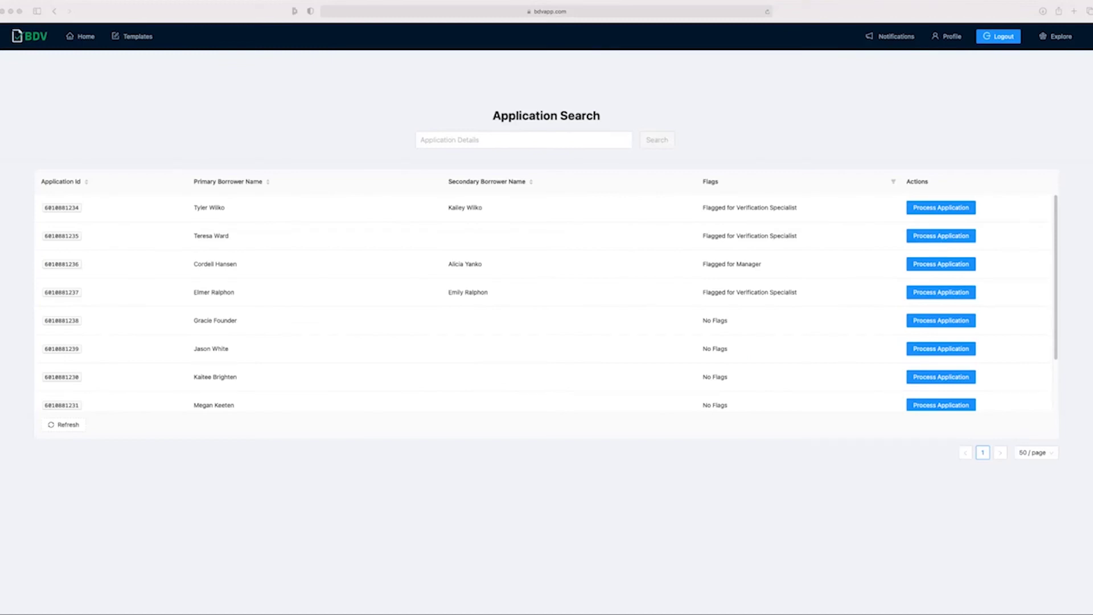
Mark the verification-specialist flag notification as read, then reopen the first application's documents
{"action": "left_click", "coordinate": [891, 36]}
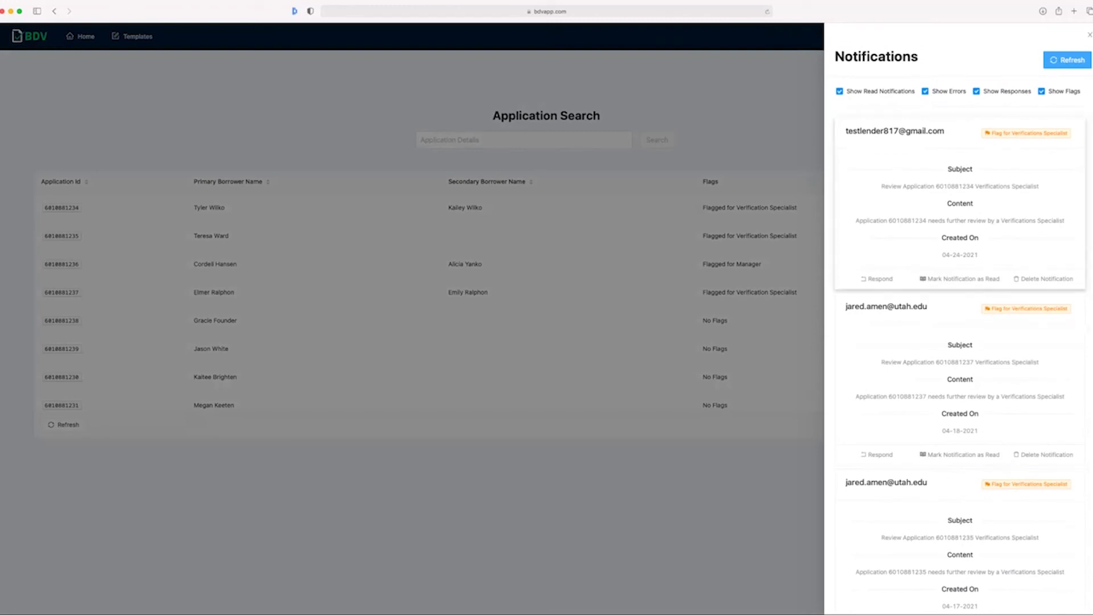
{"action": "left_click", "coordinate": [963, 279]}
{"action": "key", "text": "Escape"}
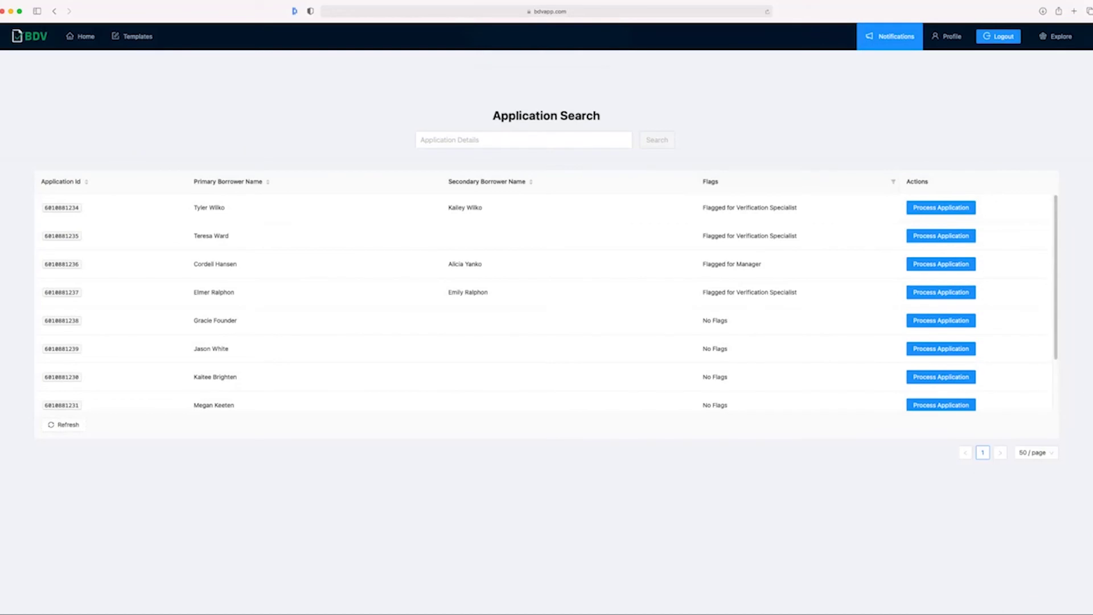
{"action": "left_click", "coordinate": [940, 207]}
{"action": "left_click", "coordinate": [133, 102]}
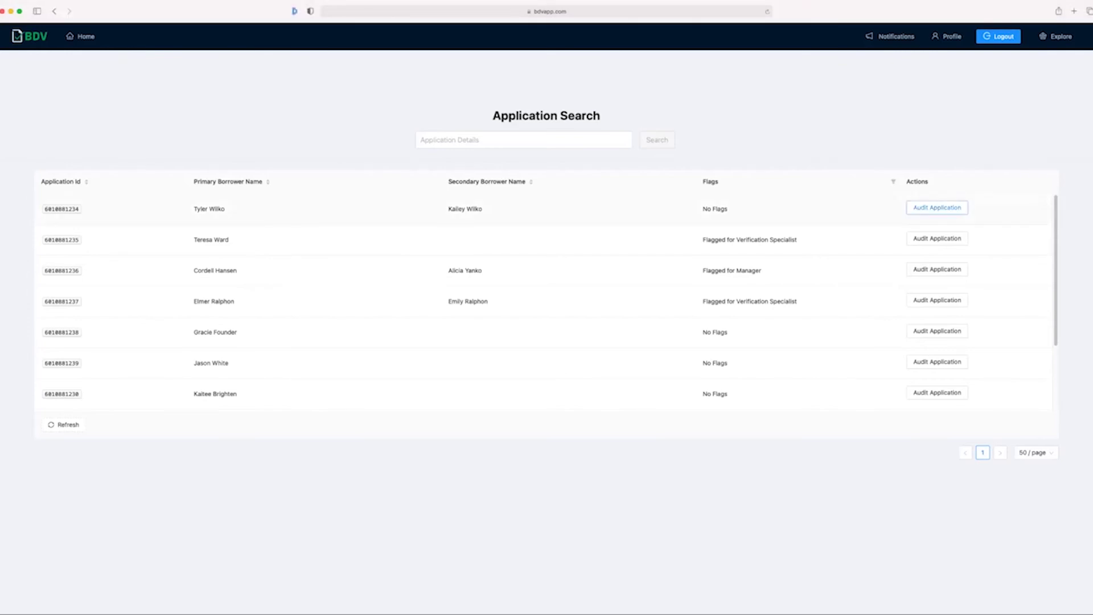
Audit the first application's Status Info and 1040EZ preview, then return to Application Search
{"action": "left_click", "coordinate": [936, 207]}
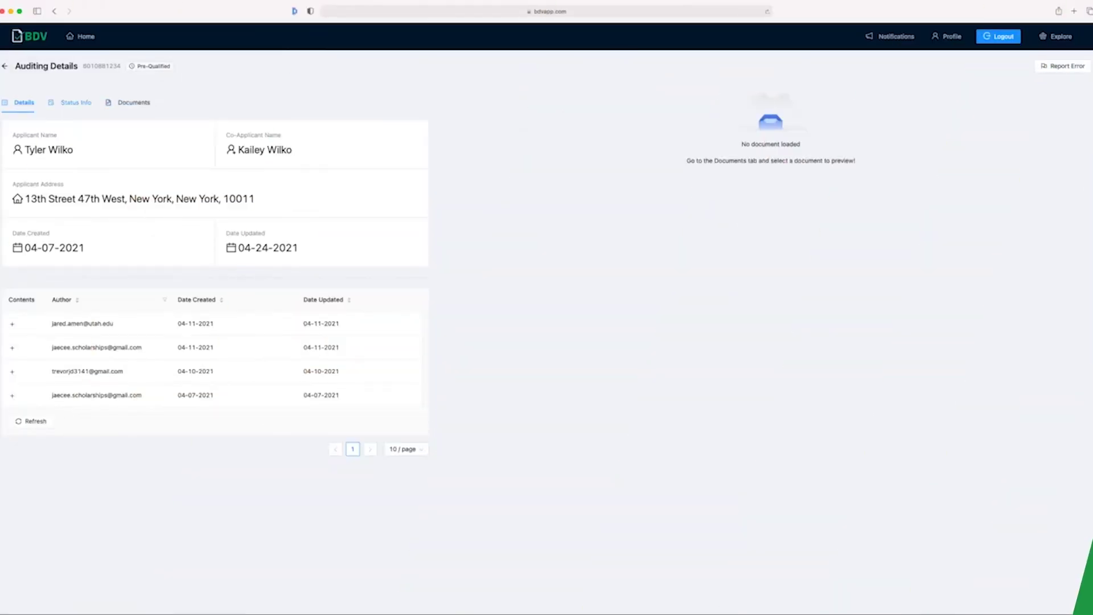
{"action": "left_click", "coordinate": [74, 102]}
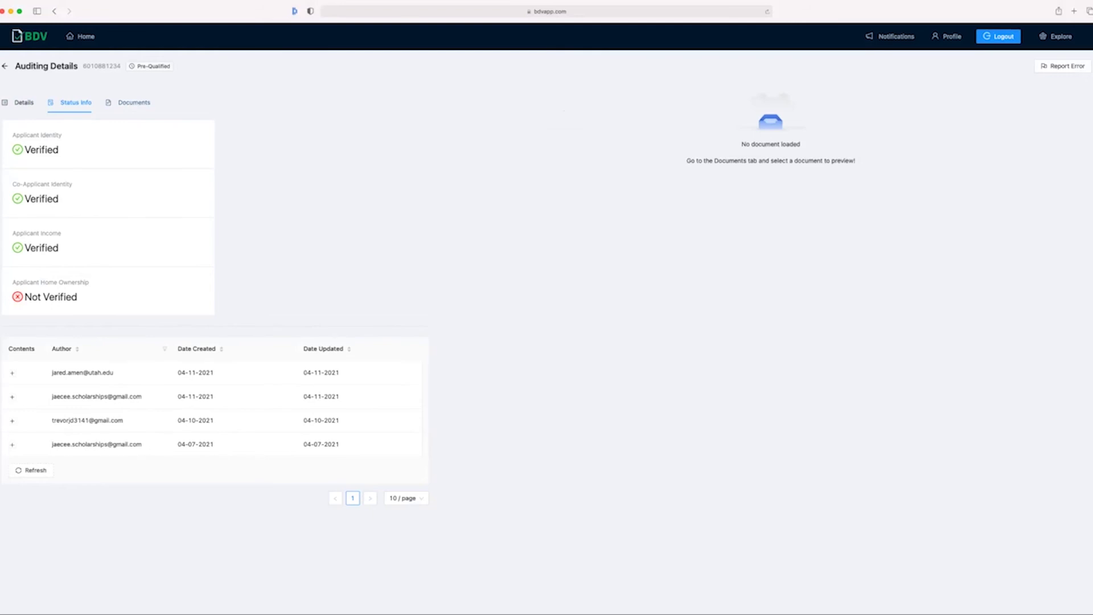
{"action": "left_click", "coordinate": [134, 102]}
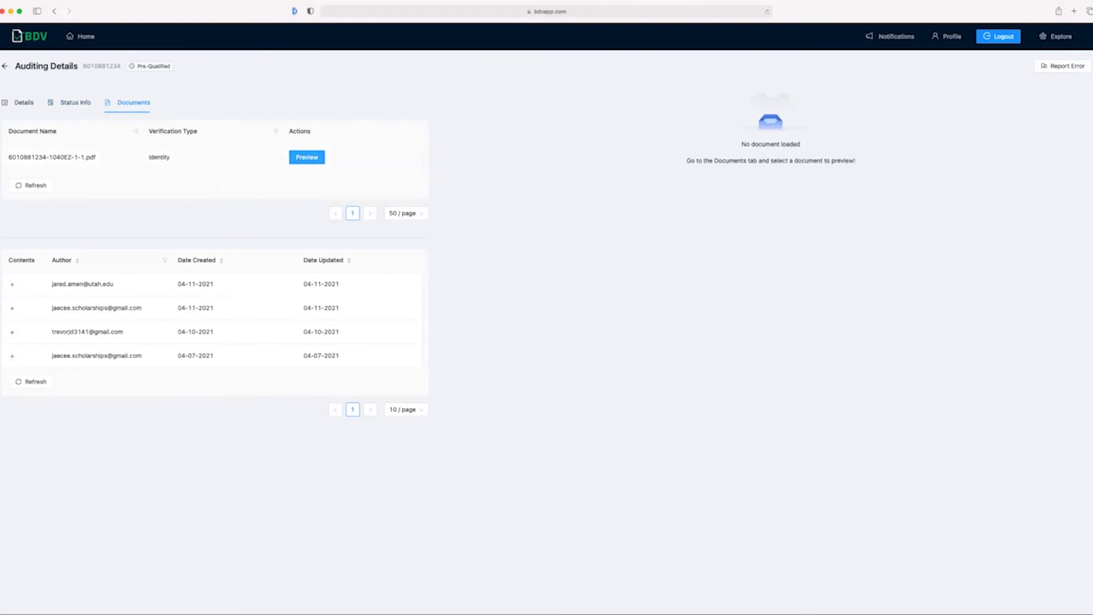
{"action": "left_click", "coordinate": [306, 158]}
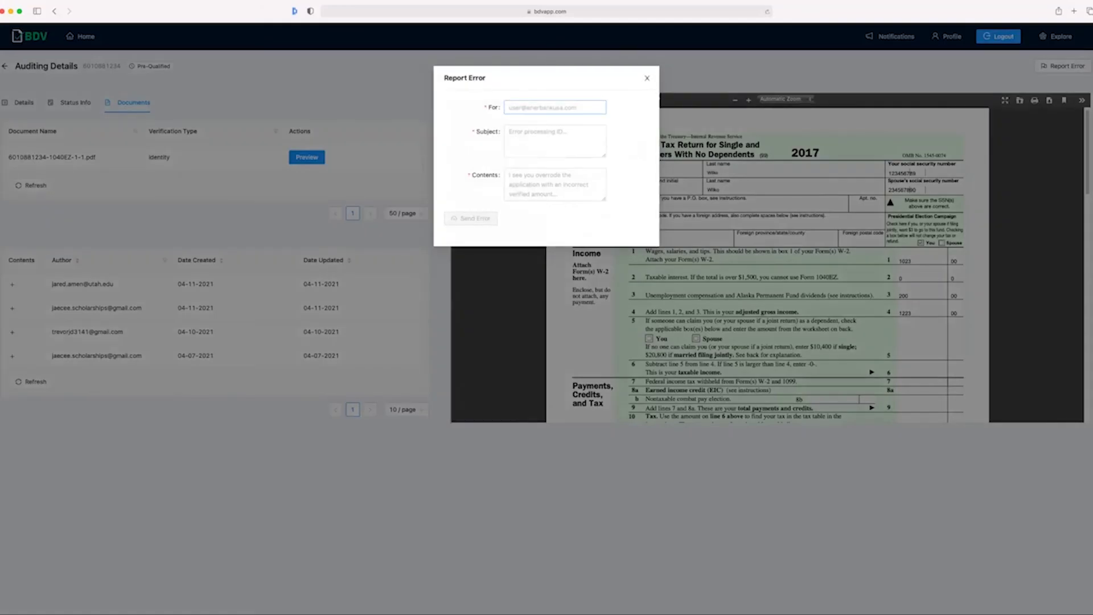
{"action": "key", "text": "Escape"}
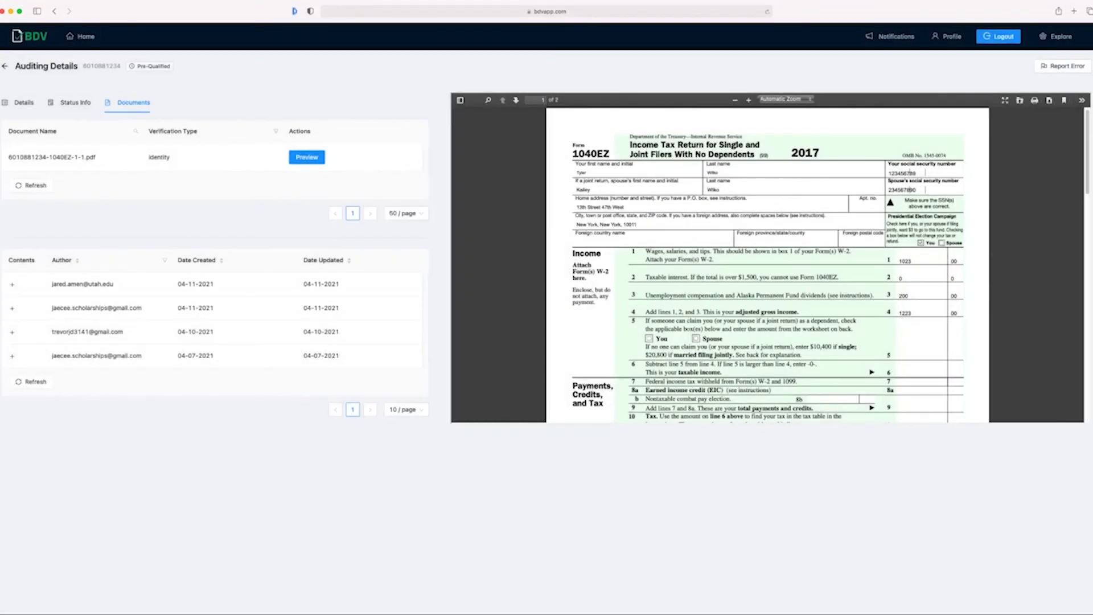
{"action": "key", "text": "super+bracketleft"}
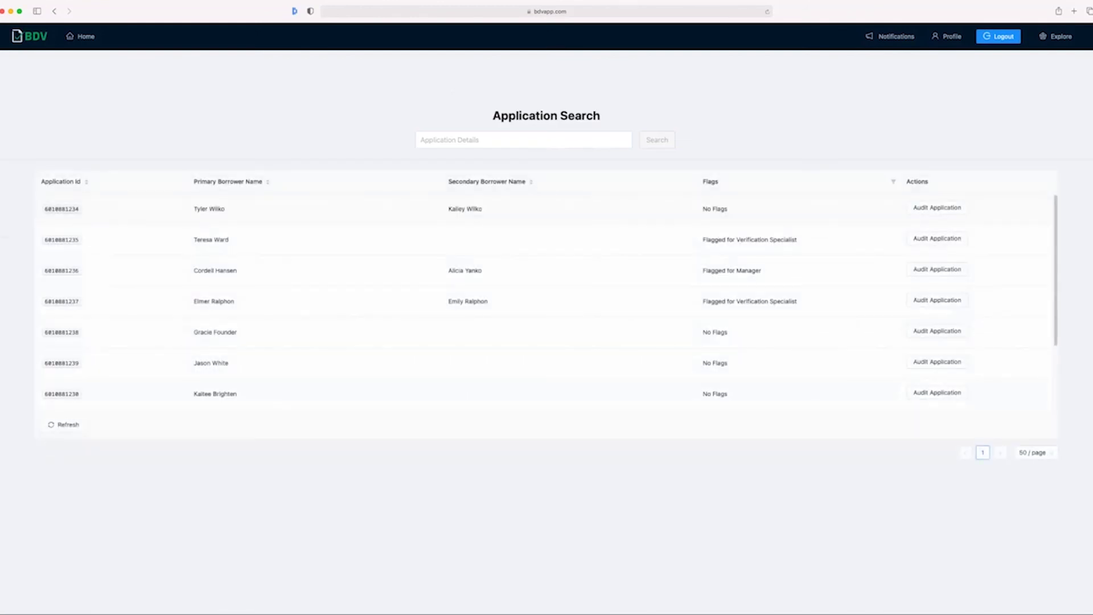